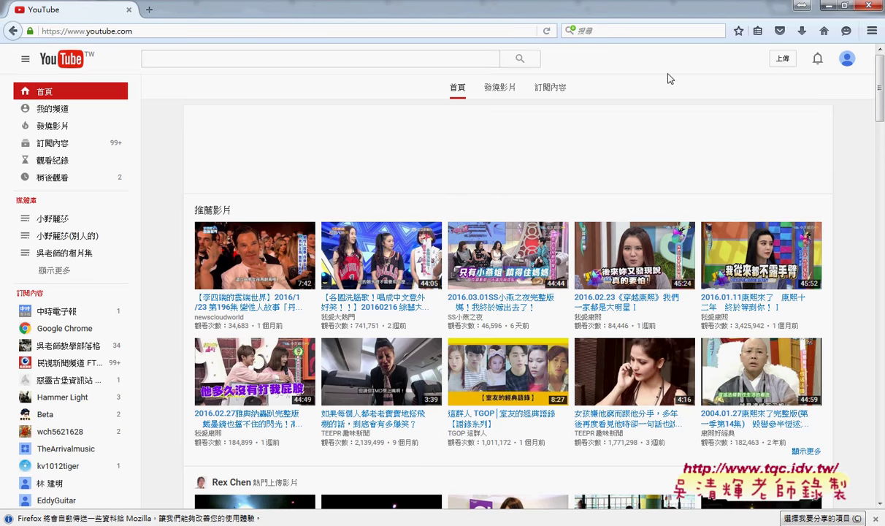
- Open the YouTube upload page, then the account menu
click(778, 63)
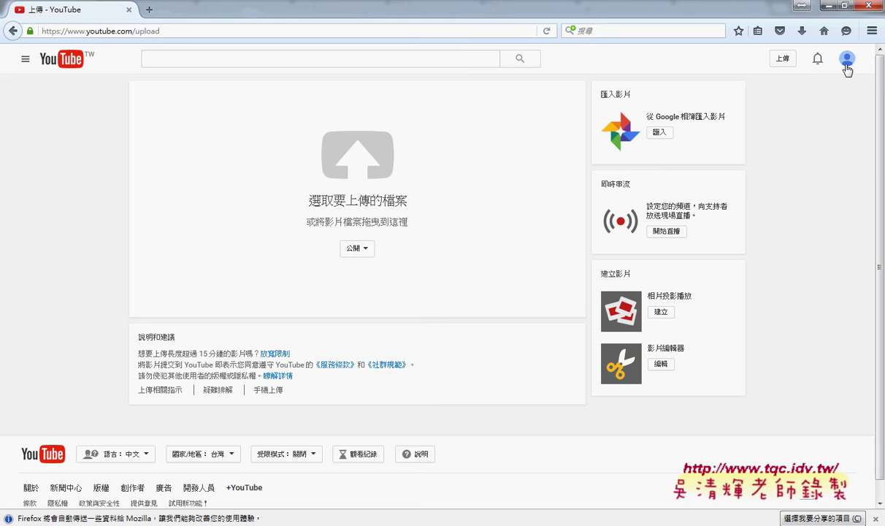
click(847, 60)
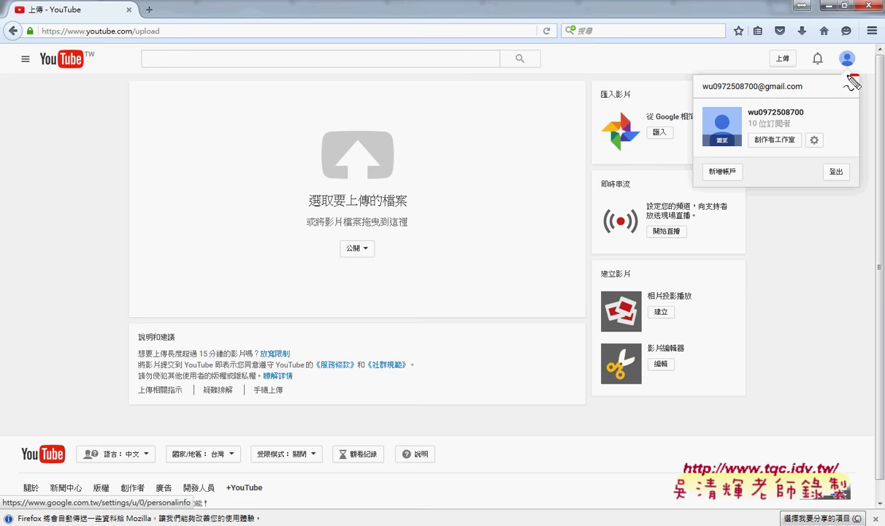
- Mark the account avatar and the Creator Studio entry with red outlines and an arrow
drag(858, 64, 839, 47)
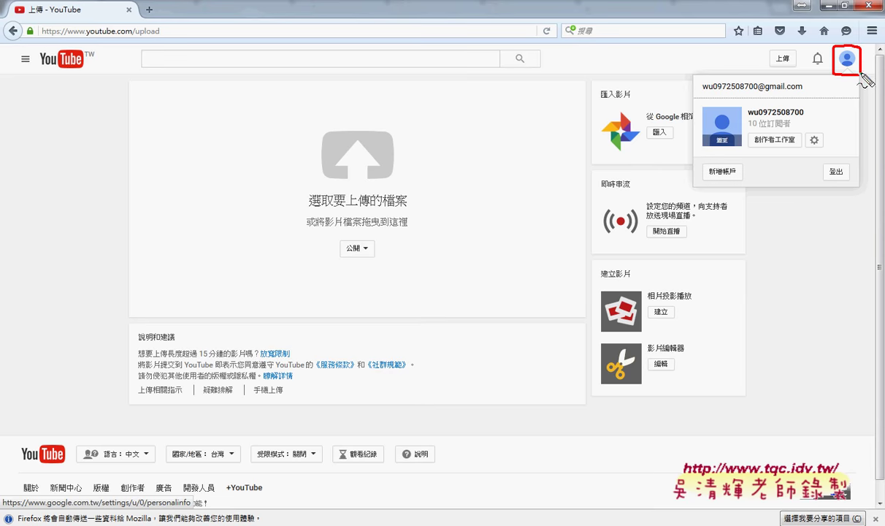
mouse_move(796, 149)
mouse_down()
mouse_move(787, 133)
mouse_move(801, 146)
mouse_up()
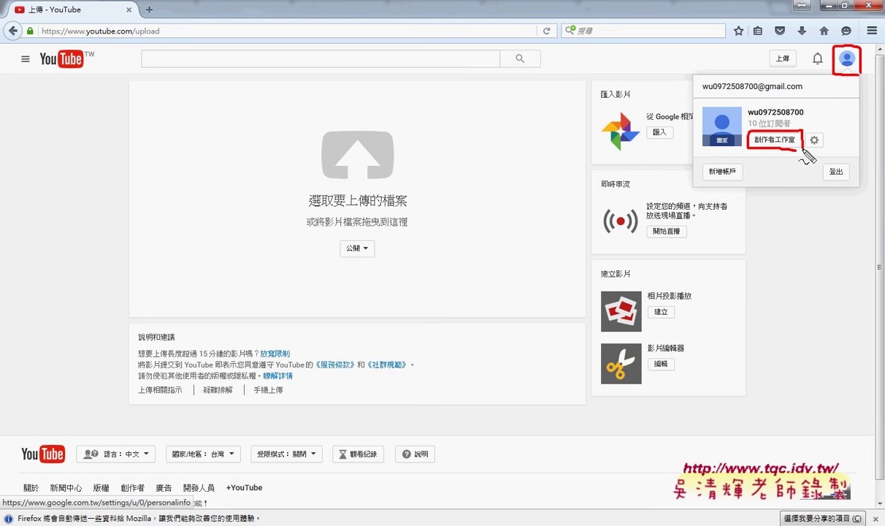
drag(831, 76, 778, 129)
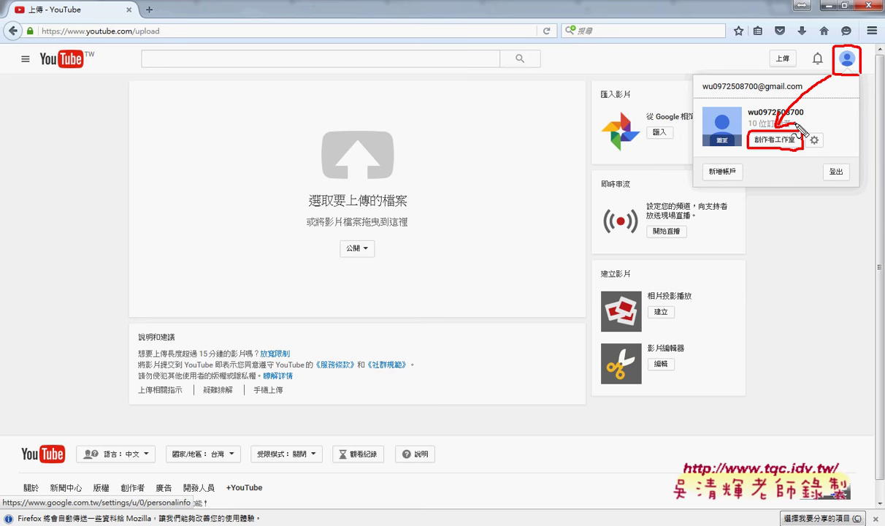
- Go to Creator Studio from the account menu
click(797, 127)
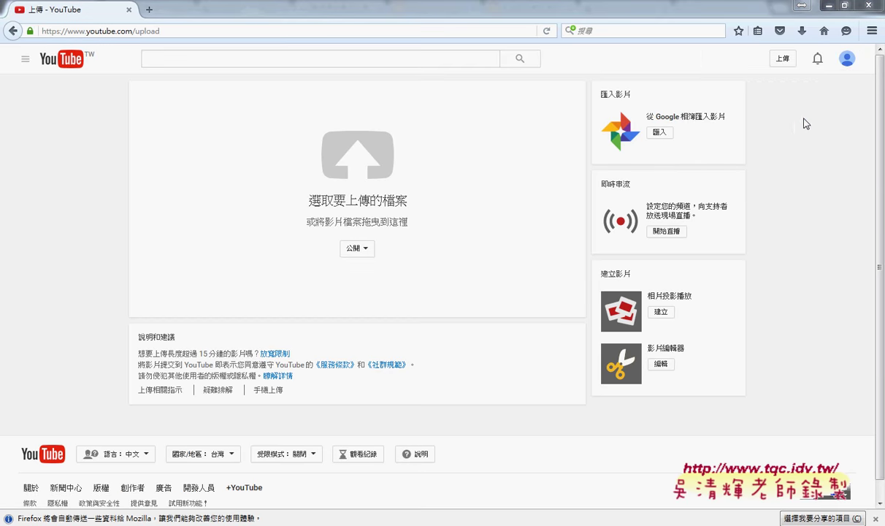
click(847, 59)
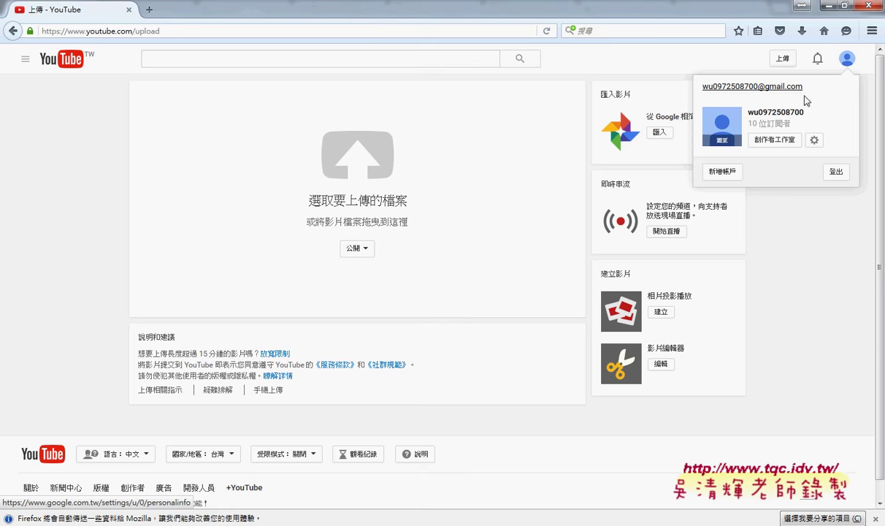
click(769, 145)
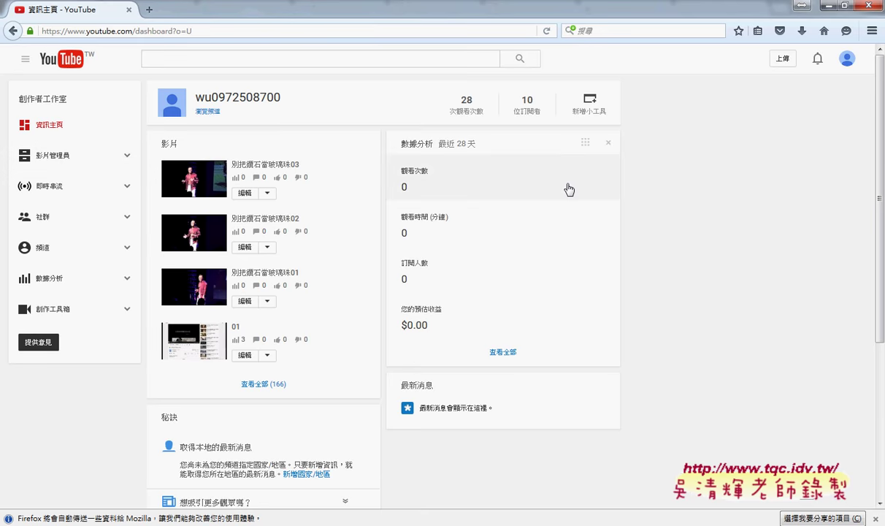
- Highlight the 28 views, 10 subscribers and $0.00 revenue figures in red, then clear the marks
mouse_move(77, 135)
mouse_down()
mouse_move(59, 139)
mouse_move(84, 135)
mouse_up()
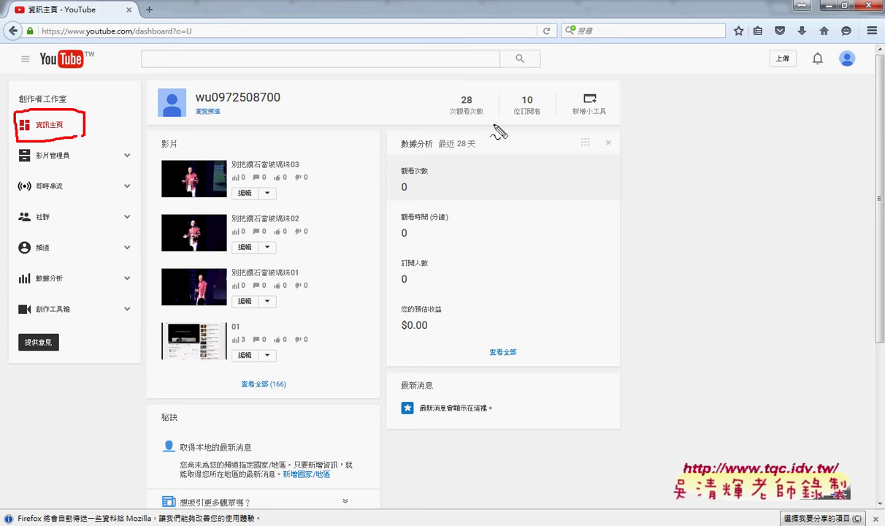
drag(484, 124, 486, 113)
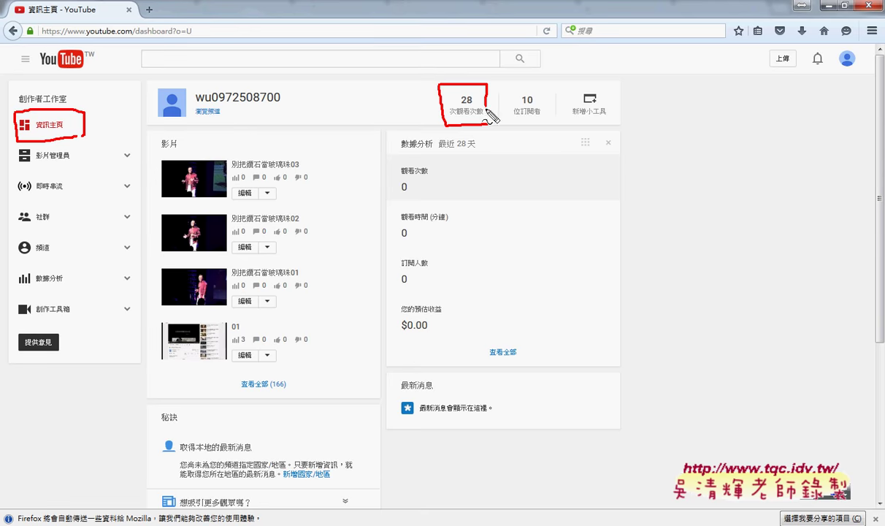
drag(384, 33, 424, 78)
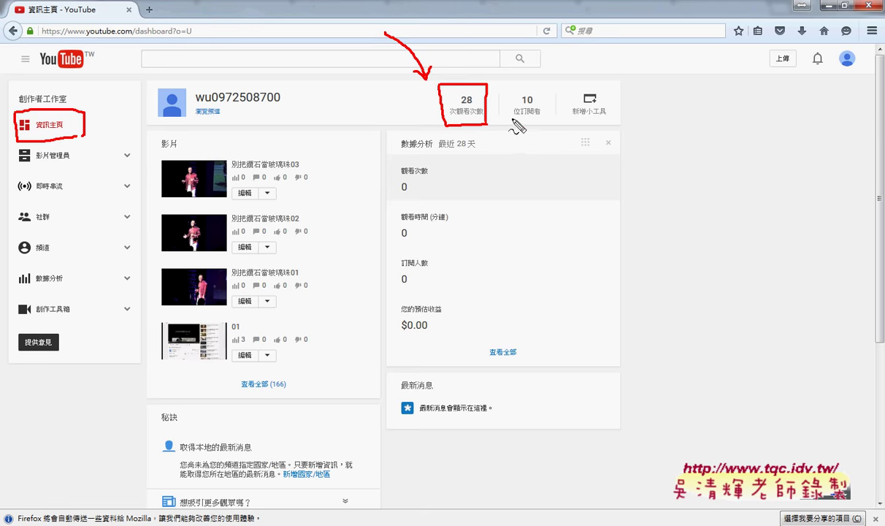
drag(511, 116, 508, 87)
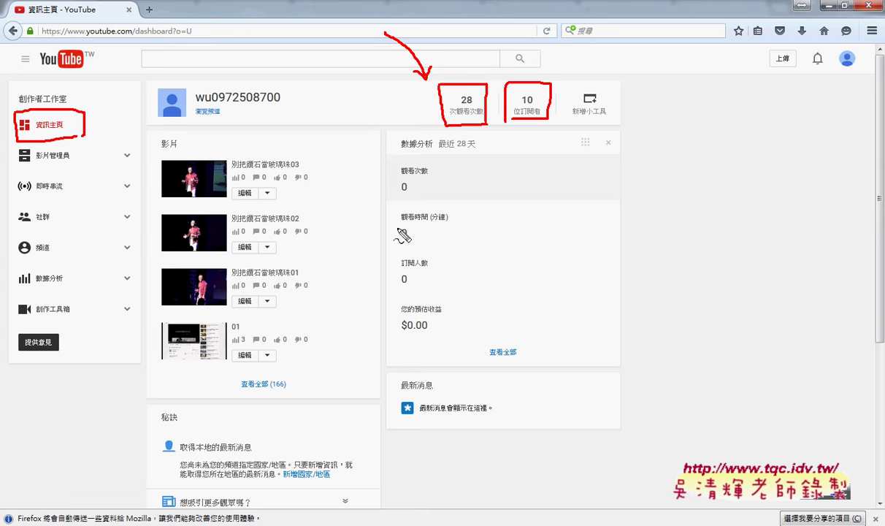
mouse_move(455, 340)
mouse_down()
mouse_move(394, 340)
mouse_move(460, 300)
mouse_move(460, 340)
mouse_up()
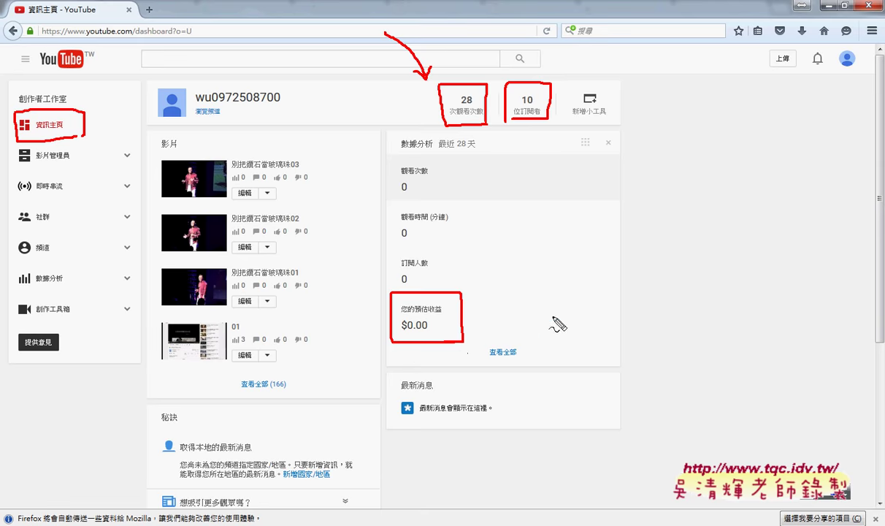
mouse_move(564, 316)
mouse_down()
mouse_move(461, 313)
mouse_move(496, 333)
mouse_up()
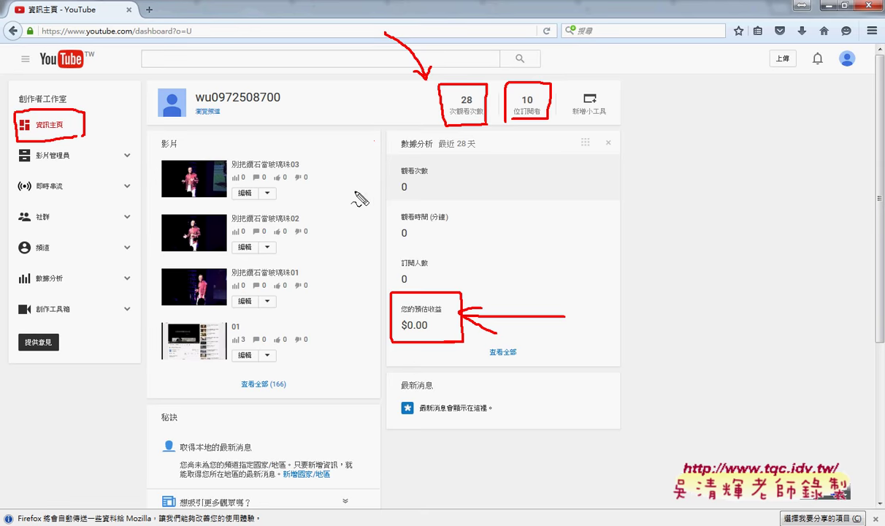
mouse_move(354, 191)
mouse_down()
mouse_move(365, 155)
mouse_move(443, 124)
mouse_up()
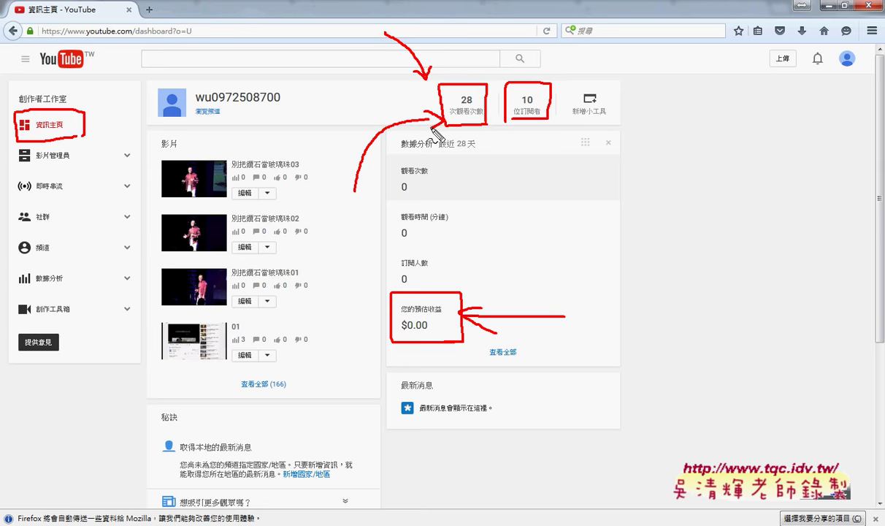
key(Escape)
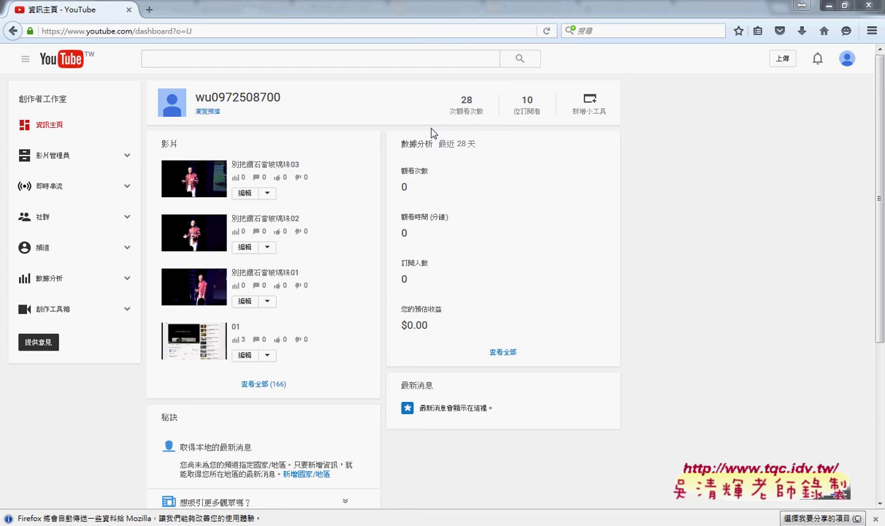
mouse_move(347, 524)
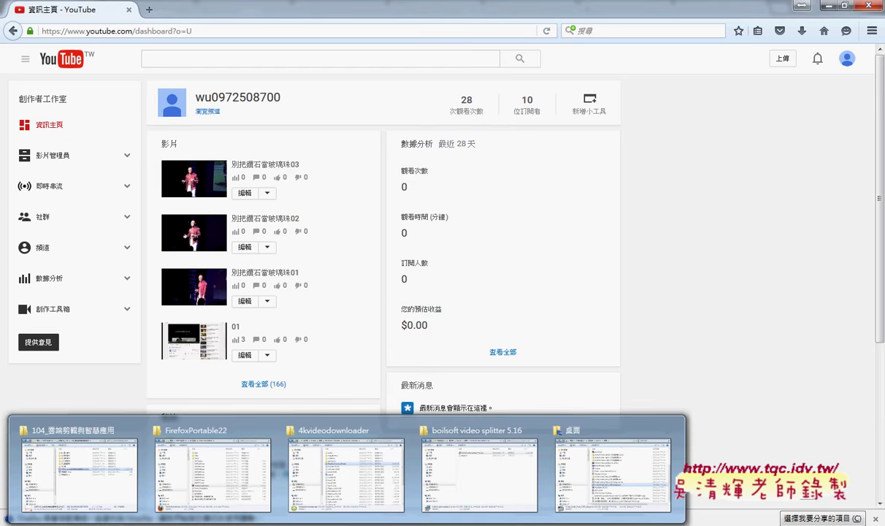
mouse_move(259, 518)
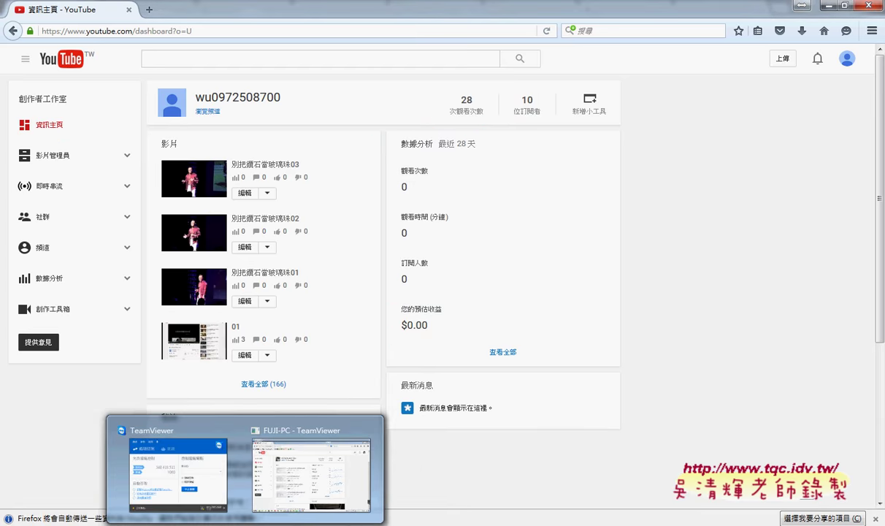
click(275, 470)
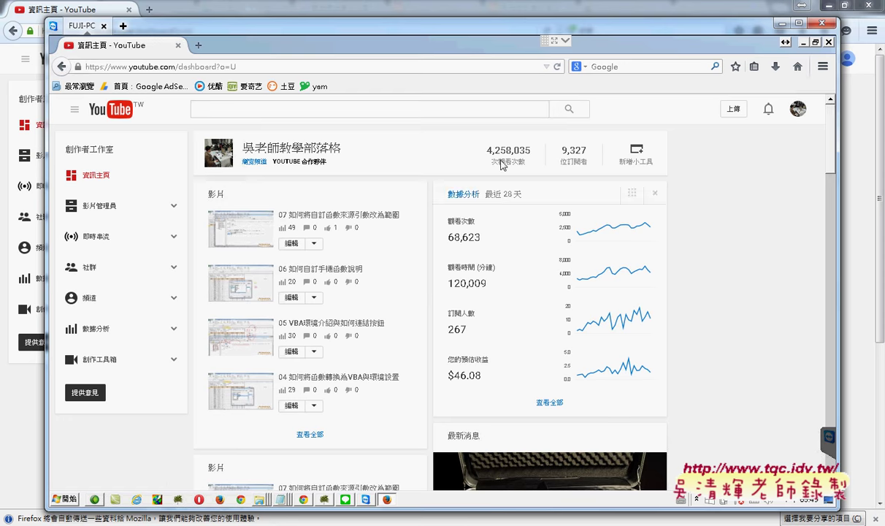
drag(486, 149, 533, 154)
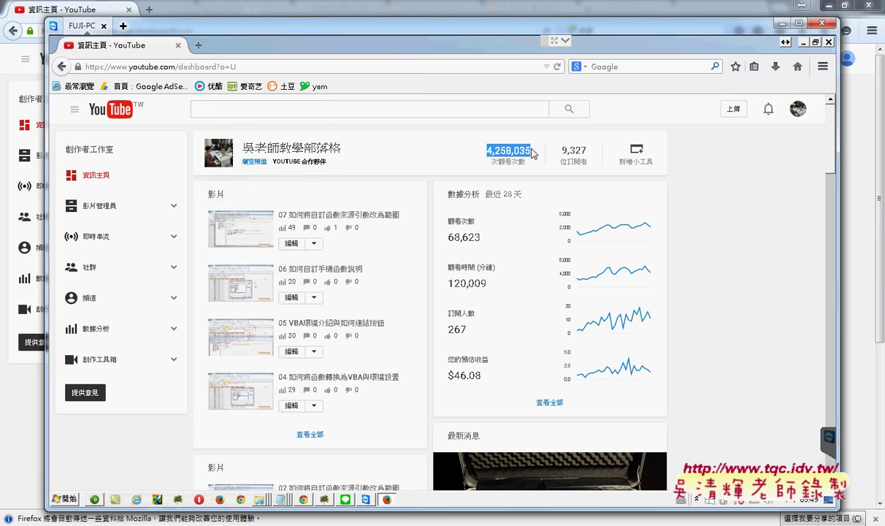
click(779, 23)
drag(442, 93, 475, 97)
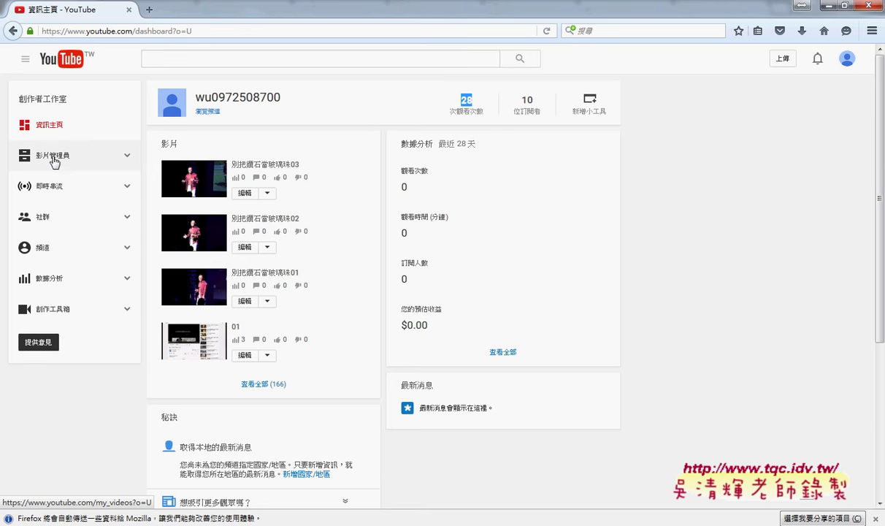
- Start a new playlist from the Video Manager's Playlists page
click(54, 157)
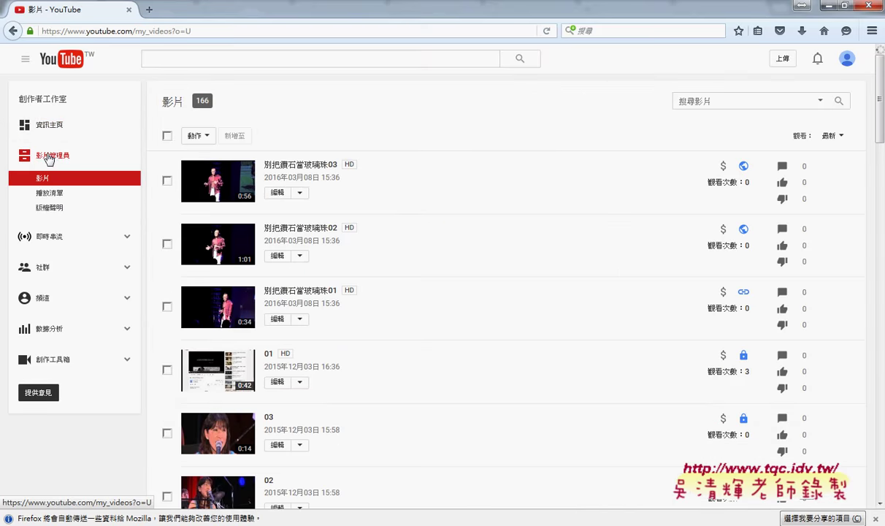
click(58, 199)
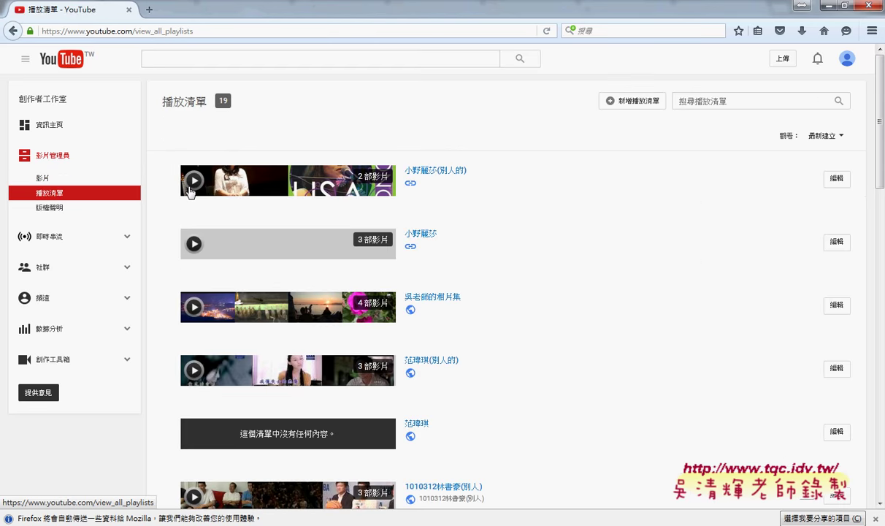
click(642, 107)
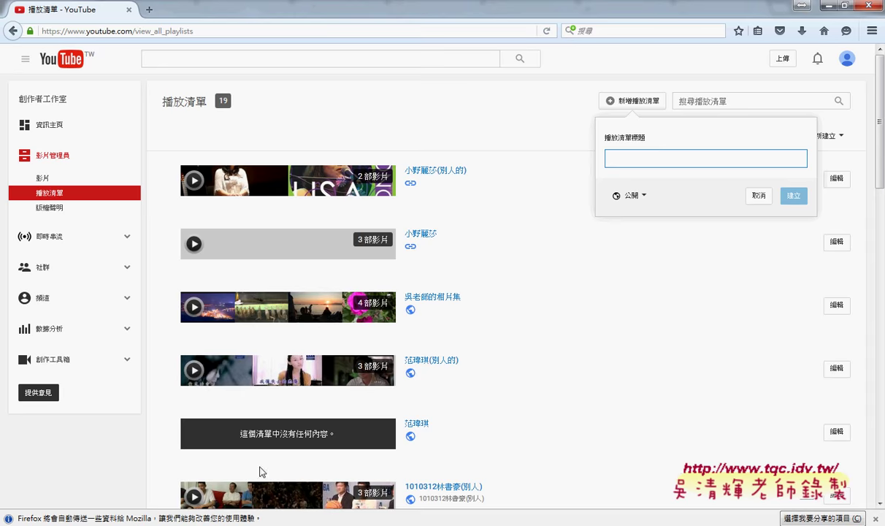
- Copy the name of the file 別把鑽石當玻璃珠01.mp4 from the desktop folder
mouse_move(347, 525)
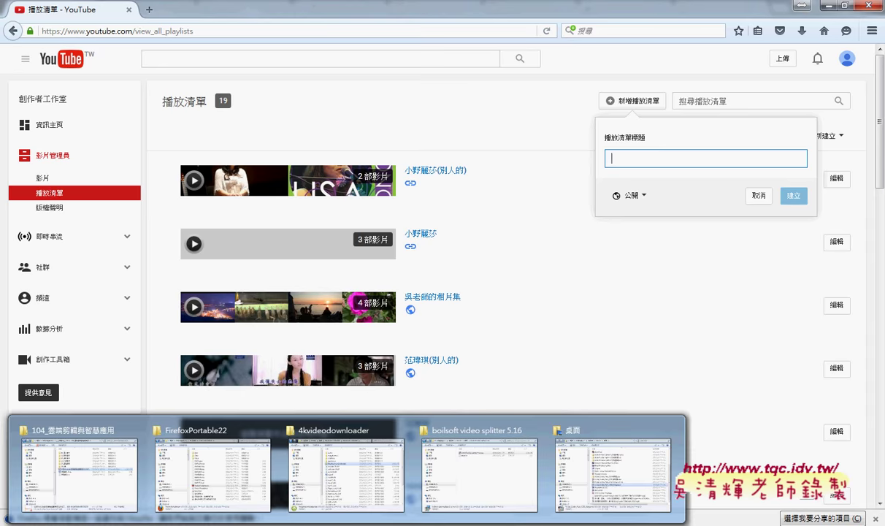
click(597, 475)
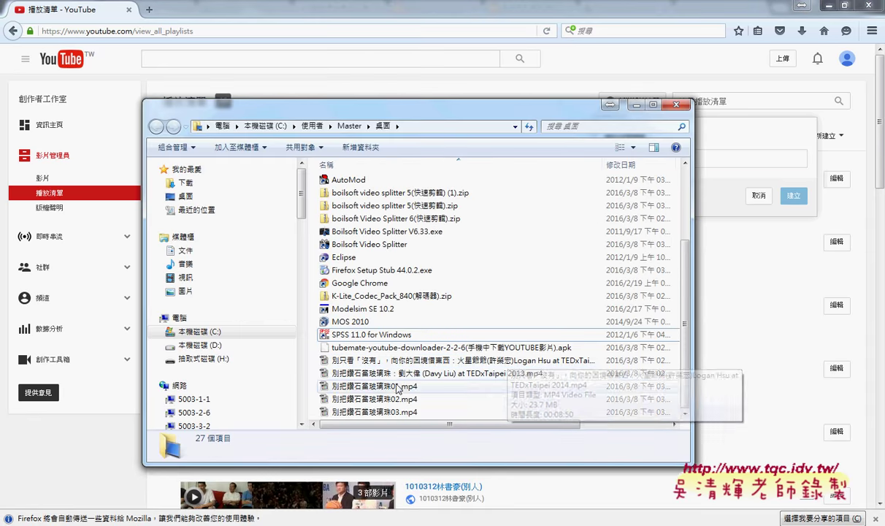
click(396, 387)
key(F2)
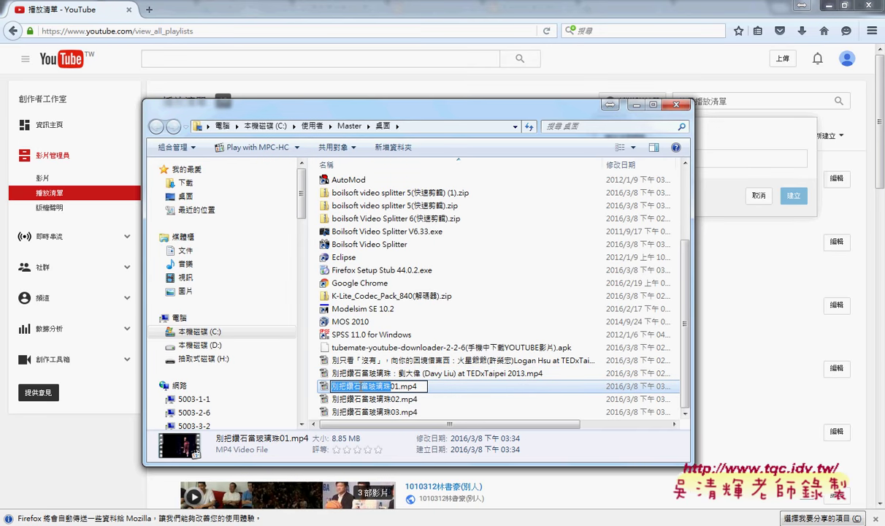
right_click(361, 385)
click(392, 254)
- Paste 別把鑽石當玻璃珠 as the playlist title and set its privacy to 不公開
click(635, 104)
right_click(635, 157)
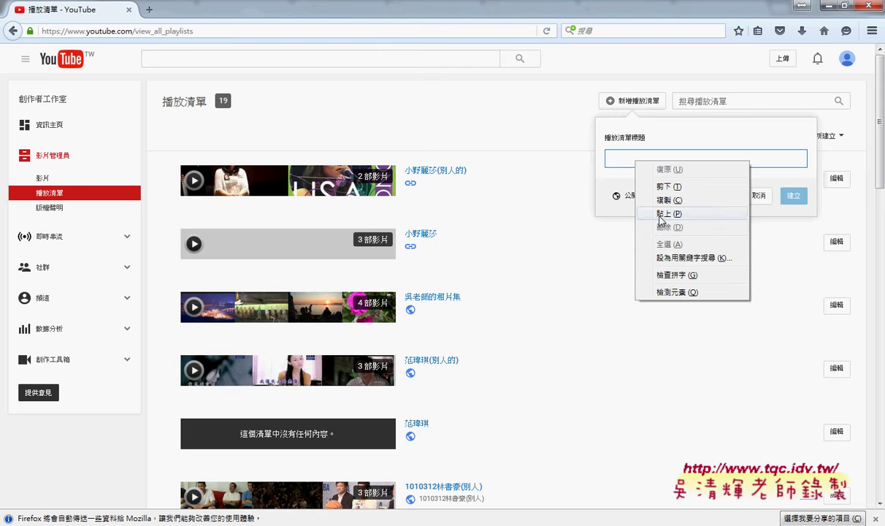
click(658, 211)
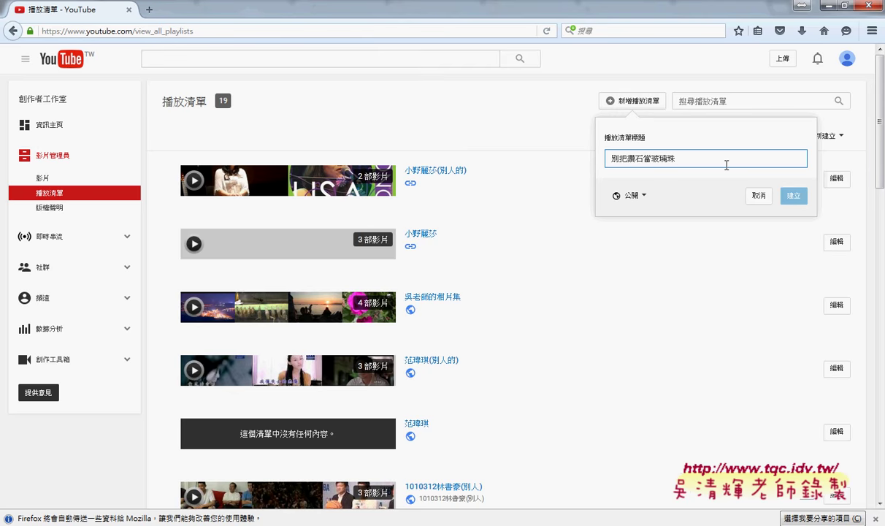
key(BackSpace)
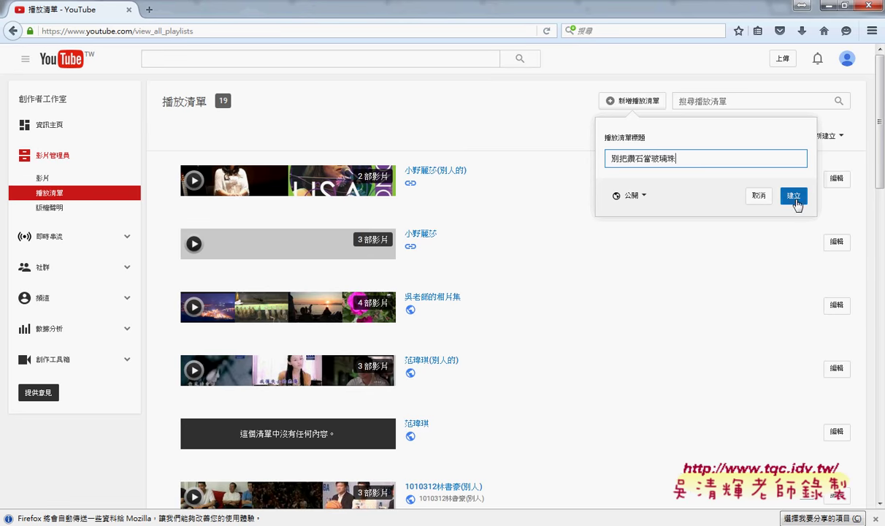
click(641, 197)
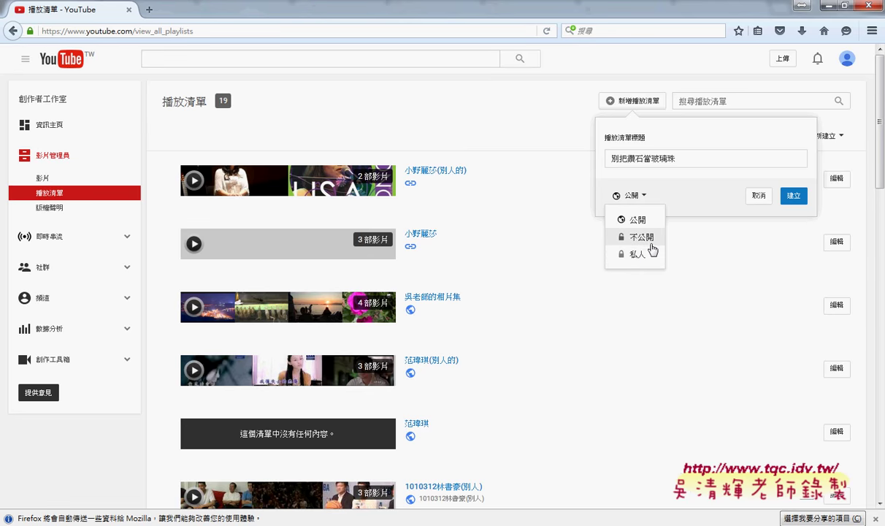
click(649, 240)
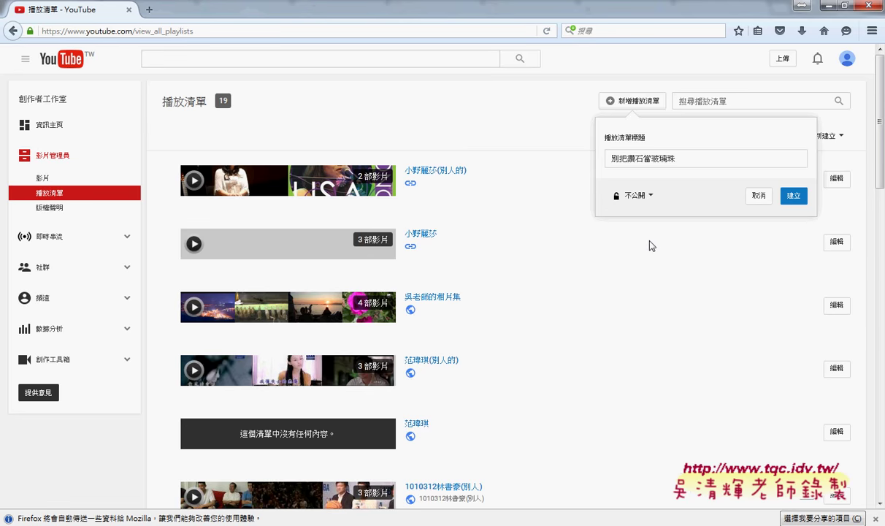
- Create the private 別把鑽石當玻璃珠 playlist and open its empty playlist page
click(799, 198)
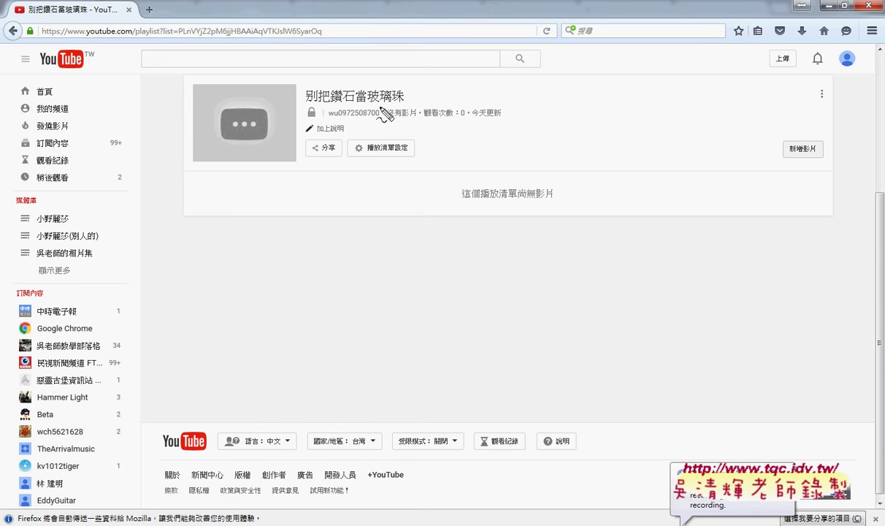
mouse_move(365, 110)
mouse_down()
mouse_move(306, 112)
mouse_move(297, 87)
mouse_move(420, 92)
mouse_move(750, 134)
mouse_move(776, 150)
mouse_move(774, 165)
mouse_move(819, 164)
mouse_move(774, 136)
mouse_move(826, 137)
mouse_move(825, 162)
mouse_up()
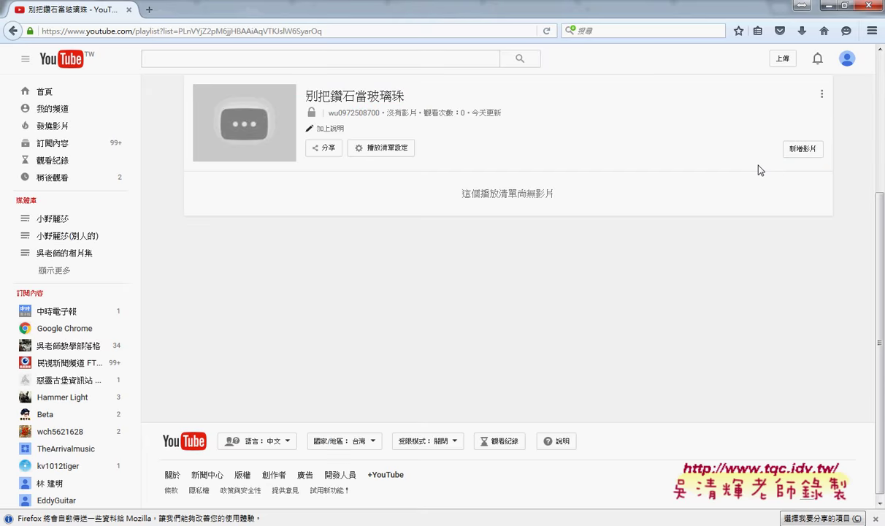
click(788, 155)
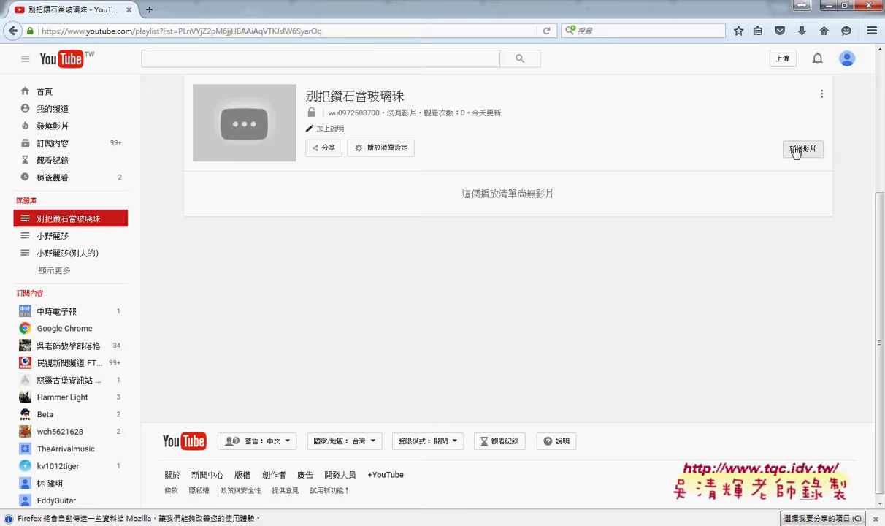
click(796, 150)
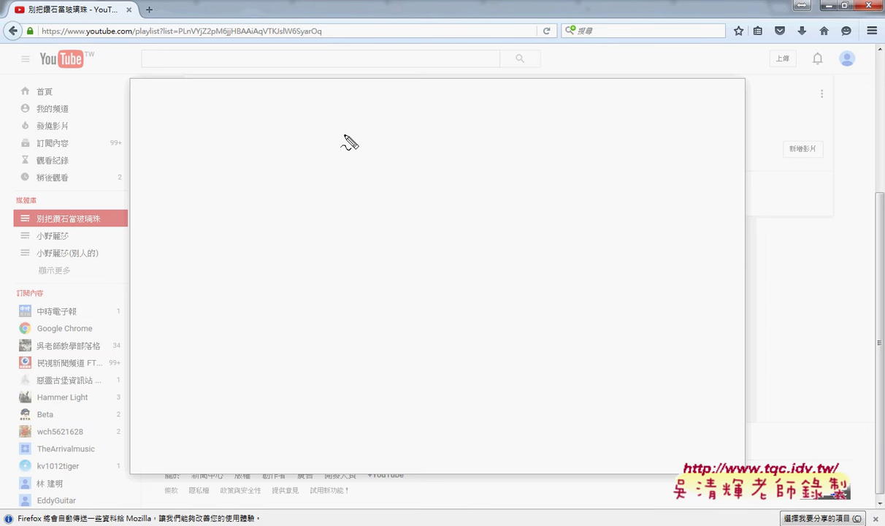
mouse_move(370, 140)
mouse_down()
mouse_move(371, 157)
mouse_move(460, 140)
mouse_move(477, 148)
mouse_move(478, 162)
mouse_up()
drag(383, 165, 464, 162)
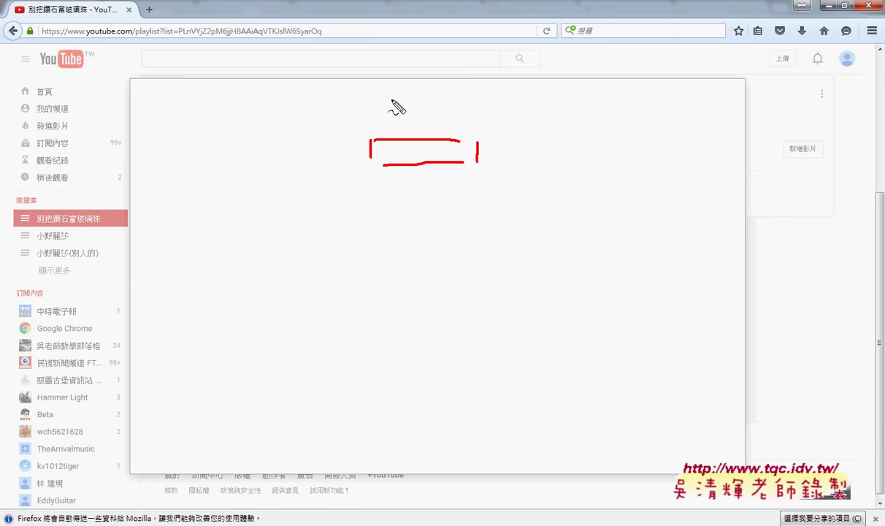
mouse_move(393, 96)
mouse_down()
mouse_move(427, 127)
mouse_move(438, 121)
mouse_up()
mouse_move(181, 209)
mouse_down()
mouse_move(183, 249)
mouse_move(350, 193)
mouse_move(495, 194)
mouse_up()
drag(499, 196, 499, 230)
drag(207, 251, 443, 256)
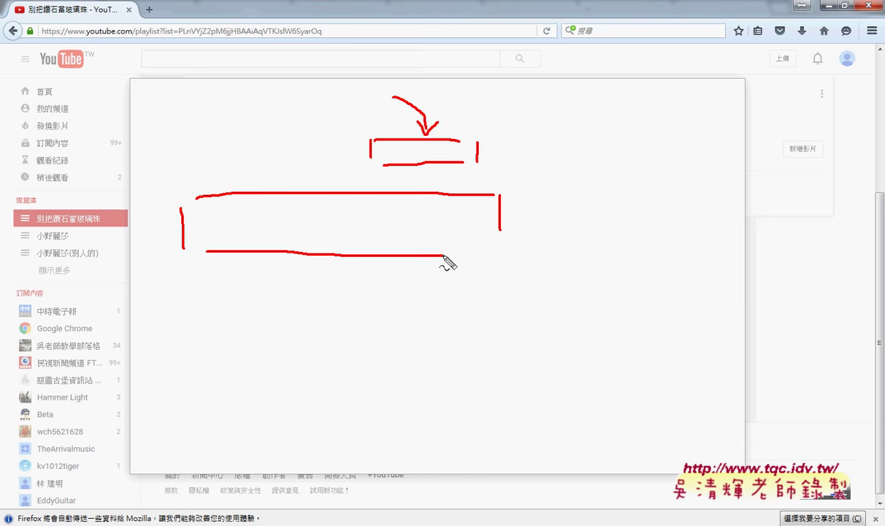
drag(176, 279, 196, 325)
mouse_move(199, 276)
mouse_down()
mouse_move(372, 275)
mouse_move(490, 296)
mouse_move(491, 311)
mouse_up()
drag(218, 320, 493, 320)
mouse_move(200, 346)
mouse_down()
mouse_move(212, 393)
mouse_move(521, 342)
mouse_move(518, 380)
mouse_up()
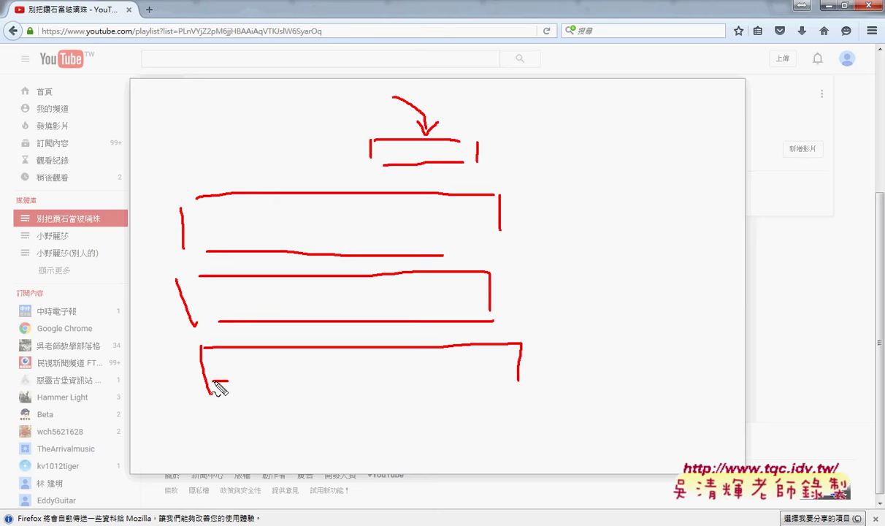
drag(213, 381, 426, 381)
mouse_move(520, 280)
mouse_down()
mouse_move(768, 193)
mouse_move(764, 217)
mouse_up()
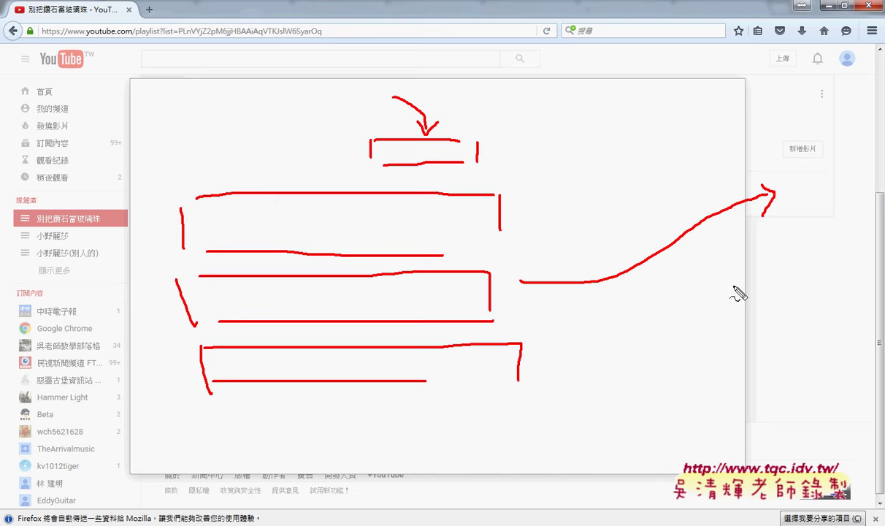
key(Escape)
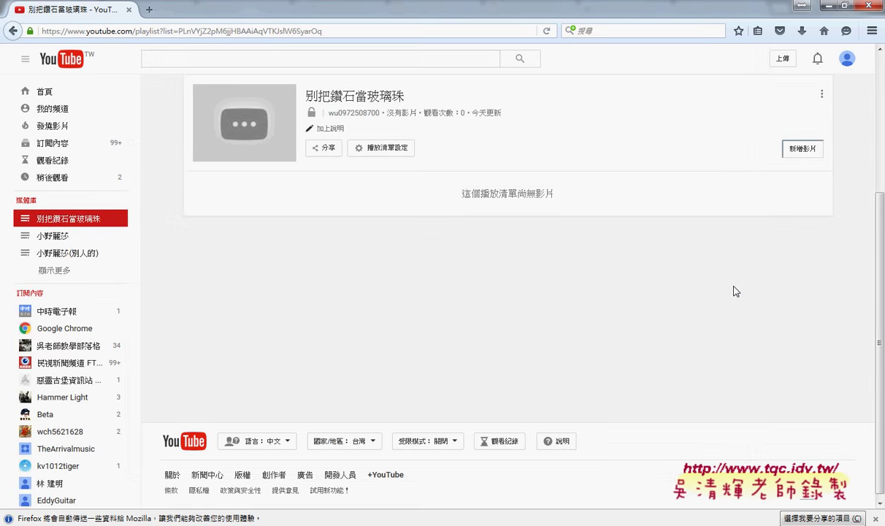
- Tick the videos 別把鑽石當玻璃珠01, 02 and 03 in the uploaded videos list
click(14, 31)
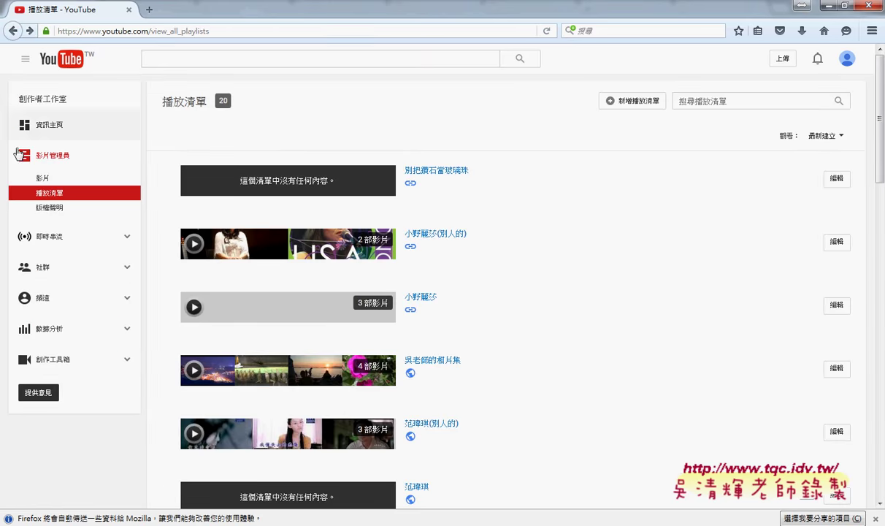
click(44, 178)
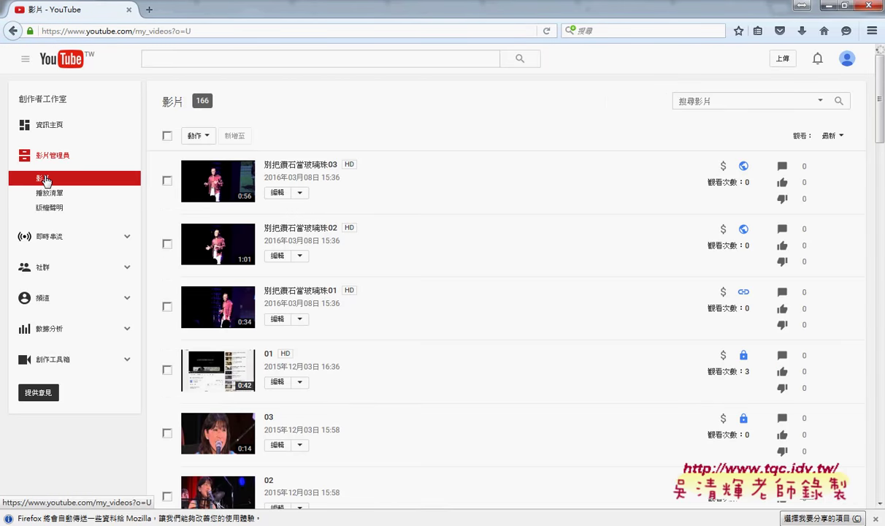
click(167, 180)
click(166, 244)
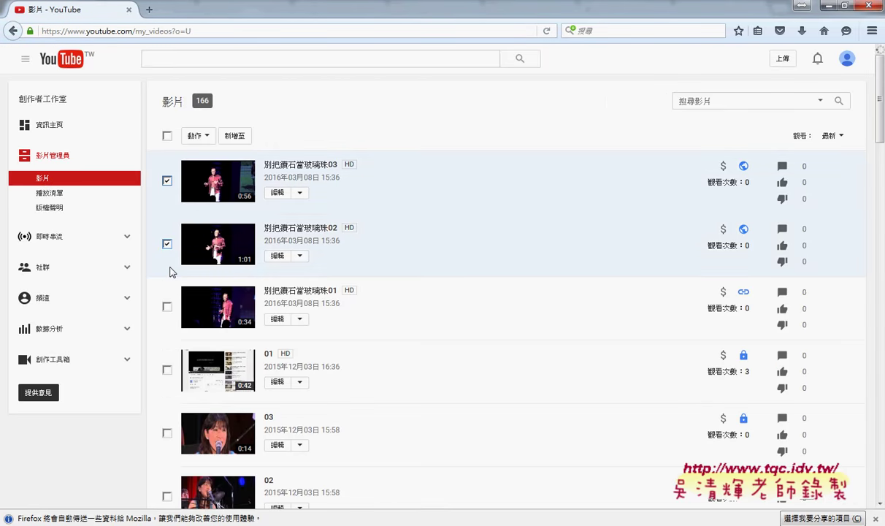
click(167, 307)
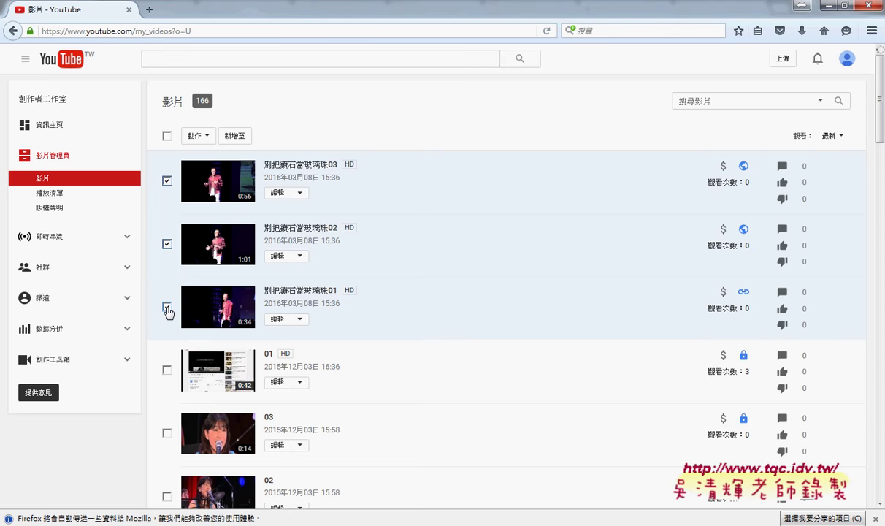
click(234, 136)
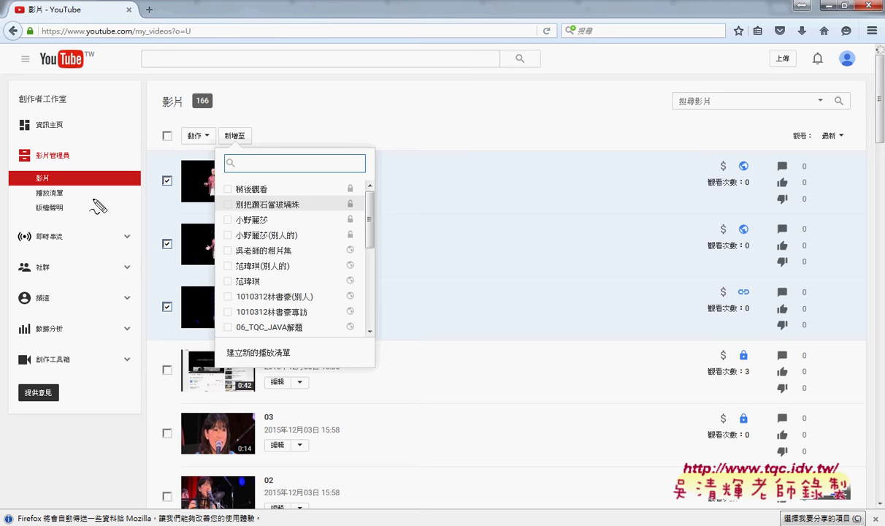
- Mark up the ticked videos, then add all three to the 別把鑽石當玻璃珠 playlist
drag(65, 191, 69, 188)
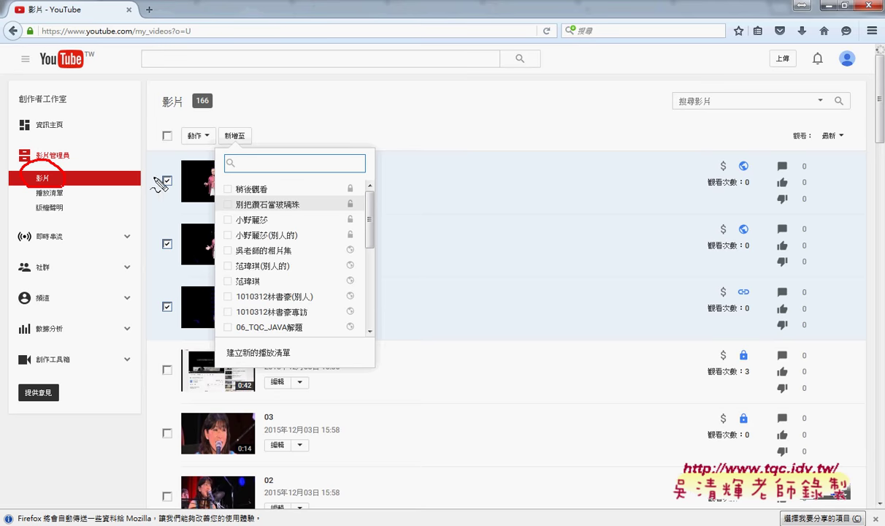
drag(163, 178, 173, 175)
drag(163, 241, 176, 237)
drag(162, 309, 182, 287)
mouse_move(221, 138)
mouse_down()
mouse_move(254, 134)
mouse_move(276, 193)
mouse_move(303, 212)
mouse_up()
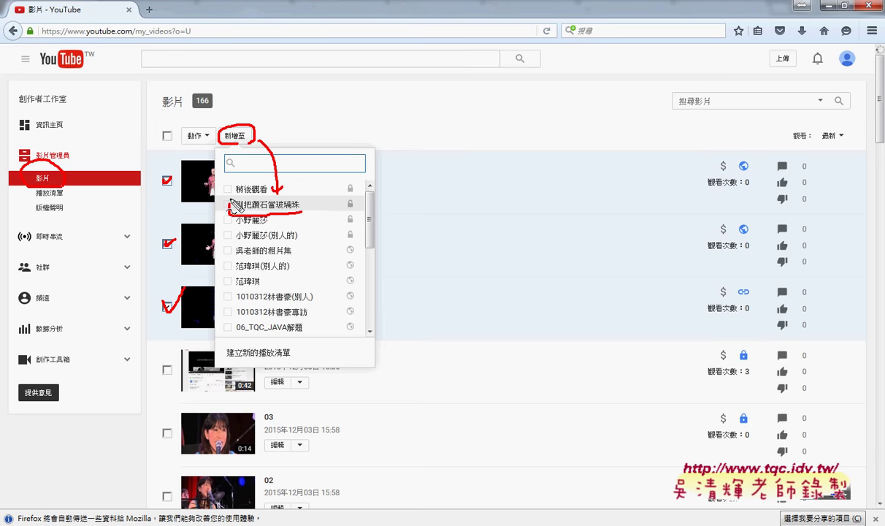
key(Escape)
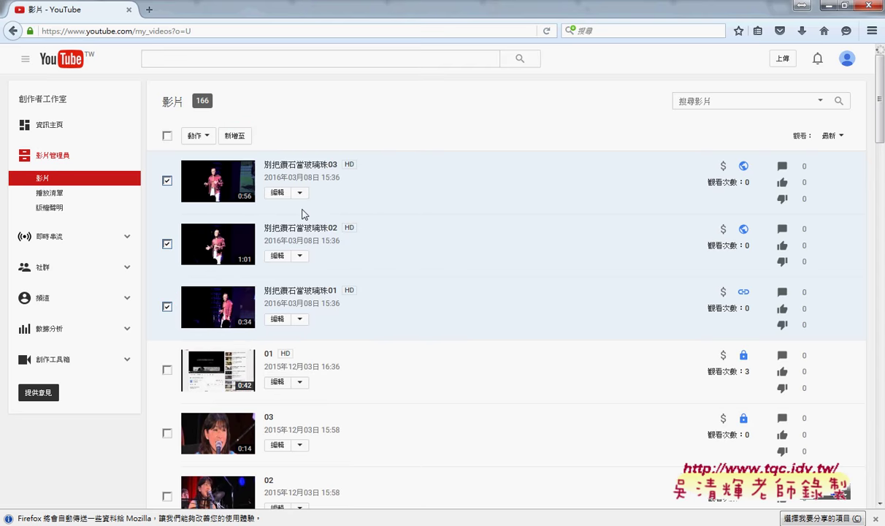
click(246, 137)
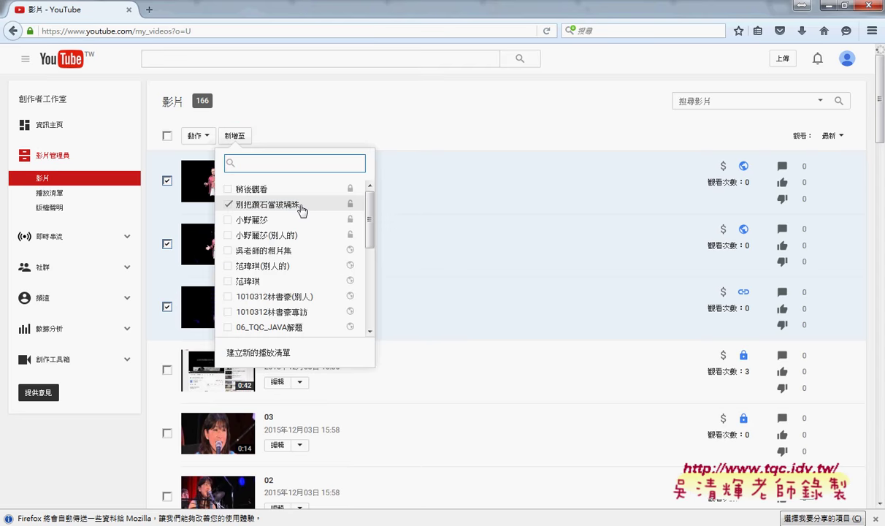
click(389, 132)
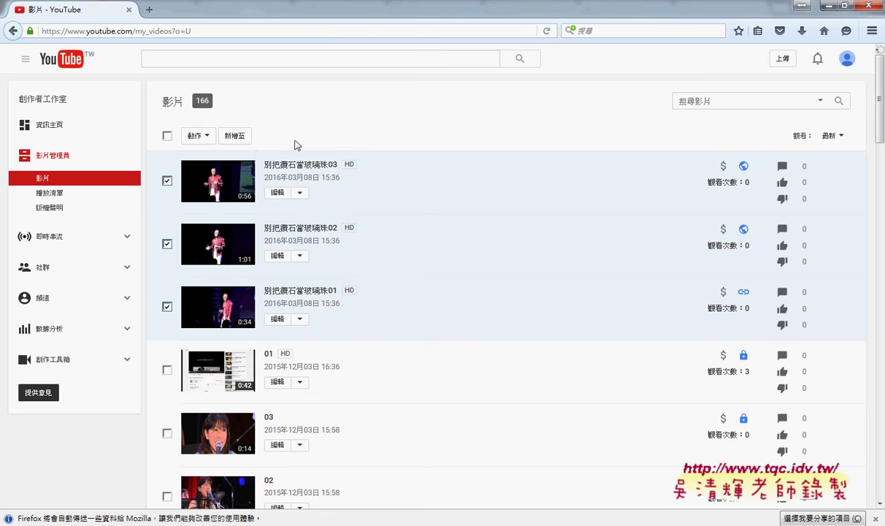
- Reorder the 別把鑽石當玻璃珠 playlist to 01, 02, 03 and select its URL
click(66, 195)
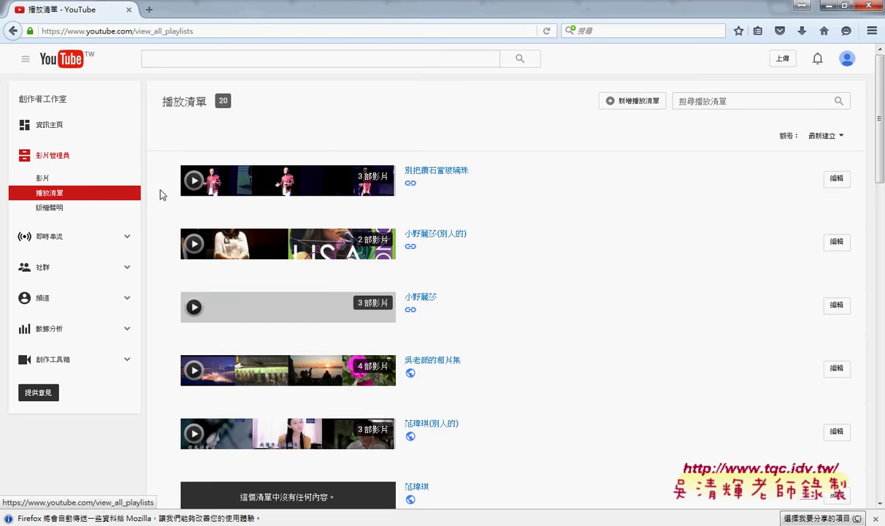
click(840, 184)
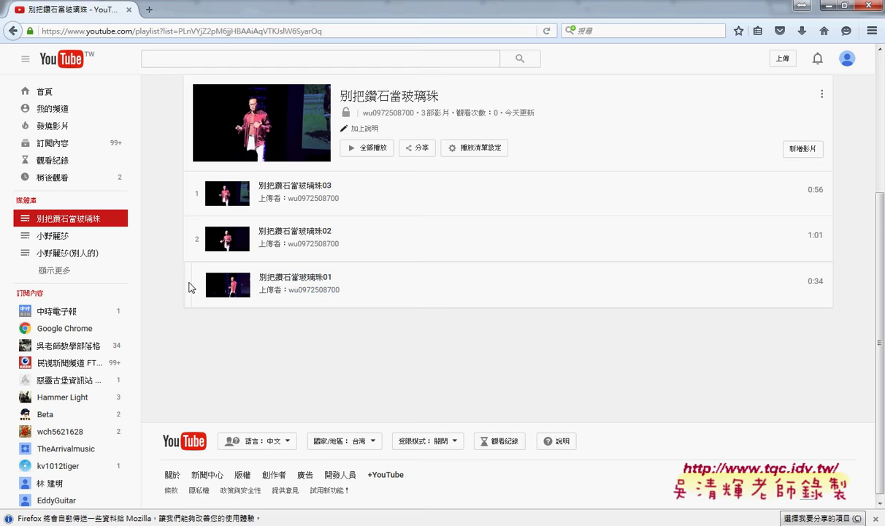
drag(187, 279, 200, 191)
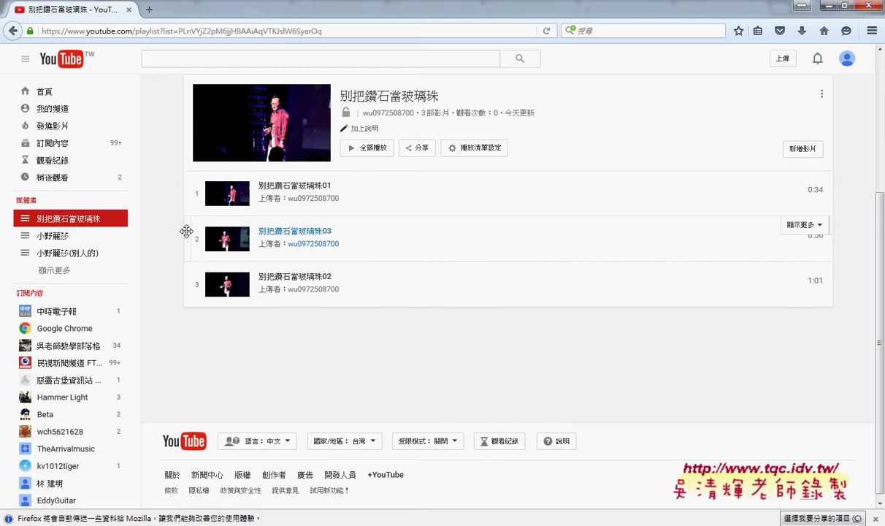
drag(186, 232, 185, 284)
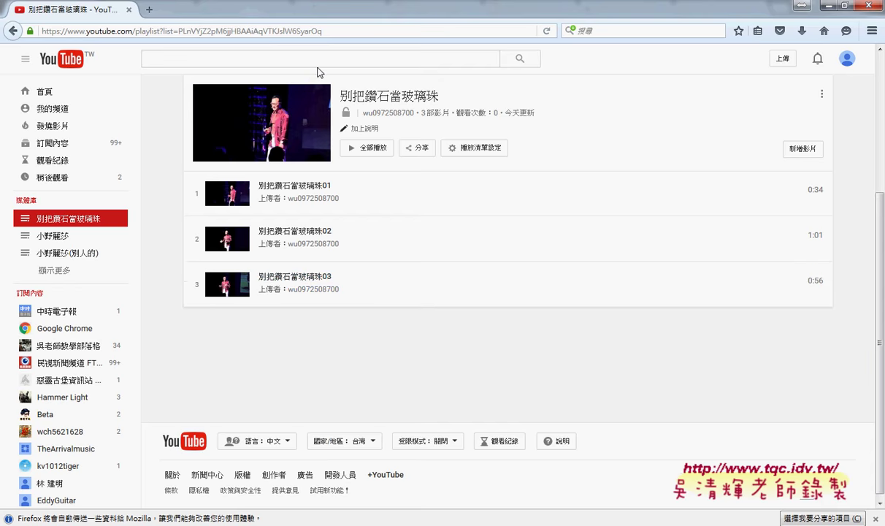
click(337, 29)
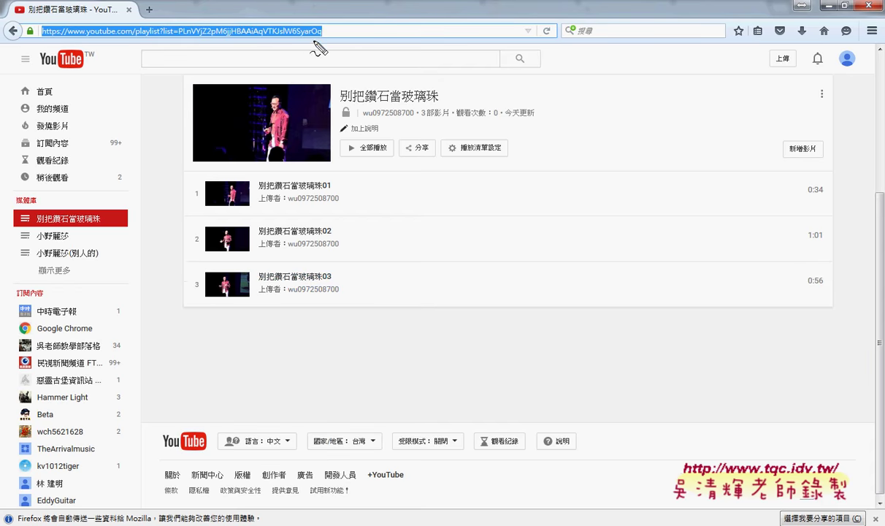
- Mark the highlighted playlist URL in red, then clear the marks
mouse_move(314, 41)
mouse_down()
mouse_move(146, 58)
mouse_move(310, 38)
mouse_up()
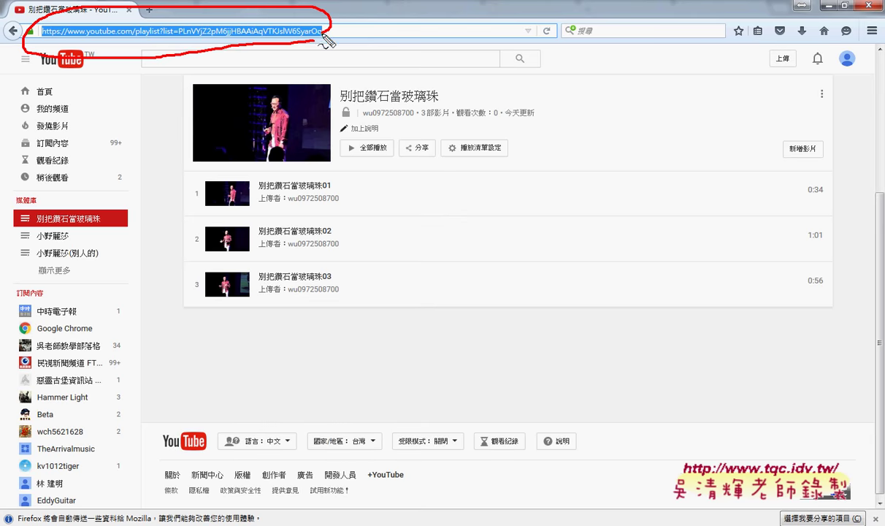
drag(525, 296, 356, 54)
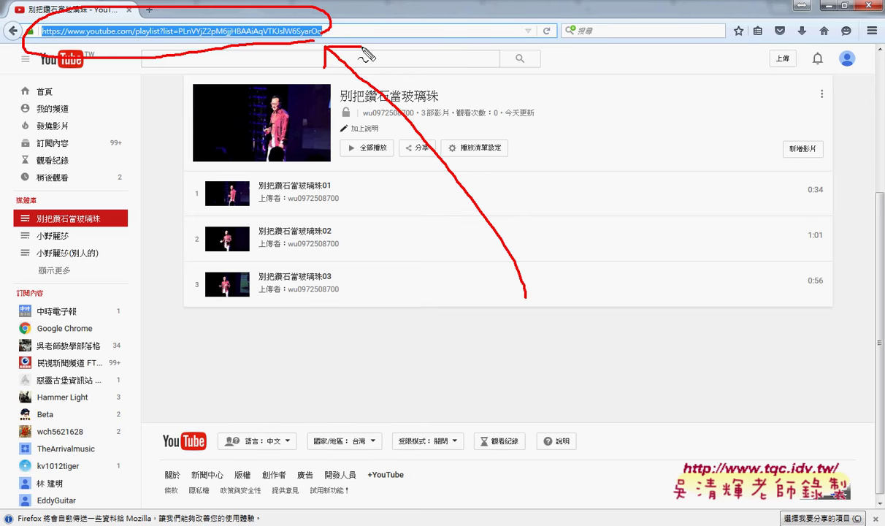
key(Escape)
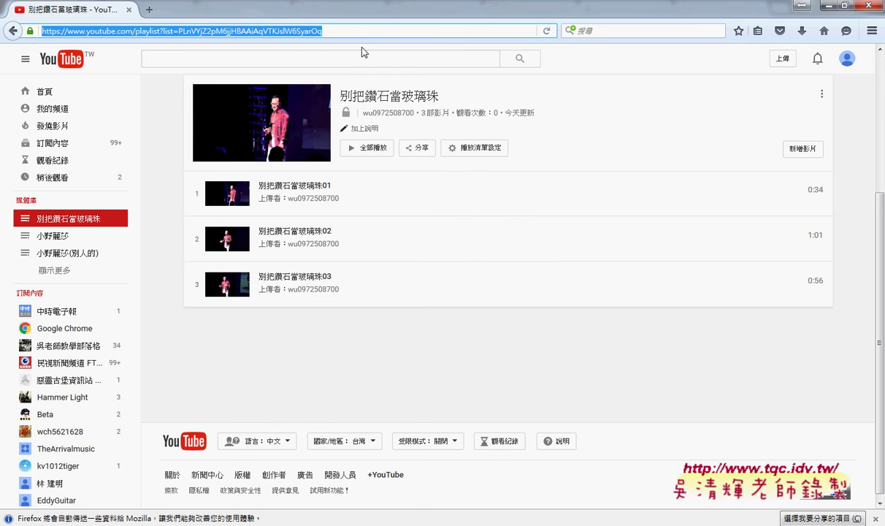
- Return to the Creator Studio dashboard and open the Video Manager's uploads list
click(846, 58)
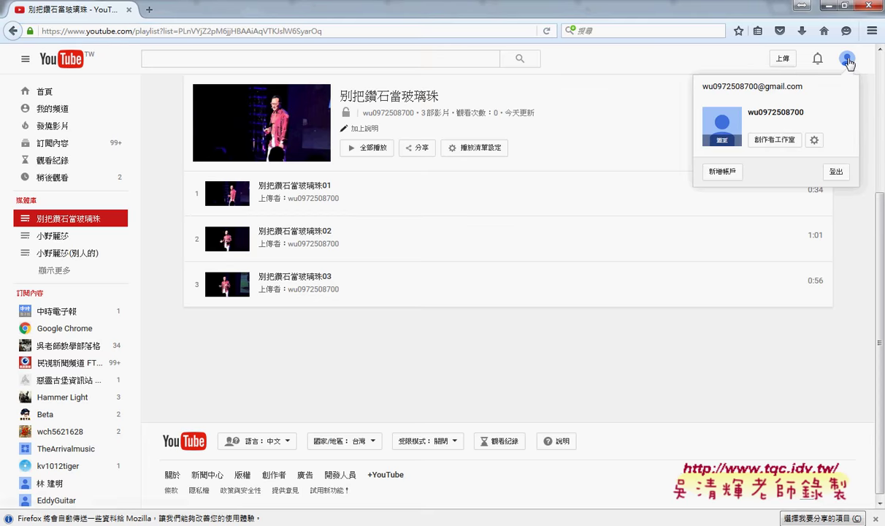
click(772, 144)
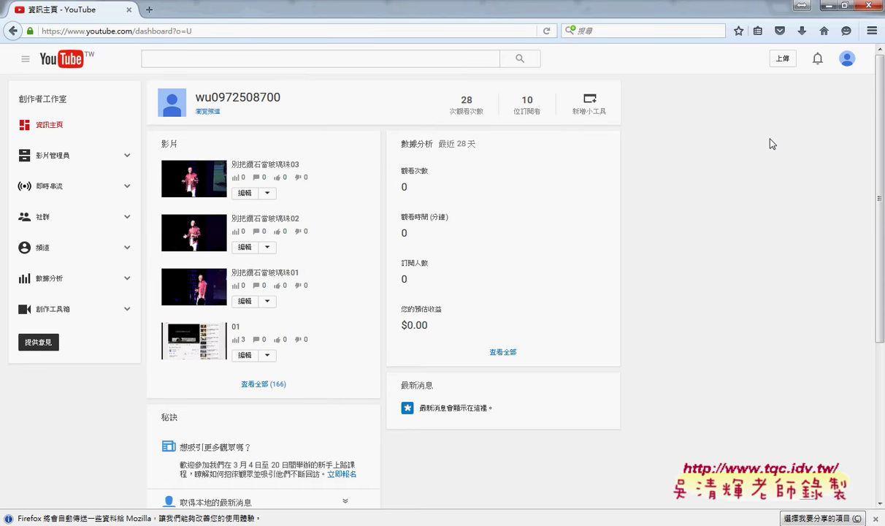
click(74, 156)
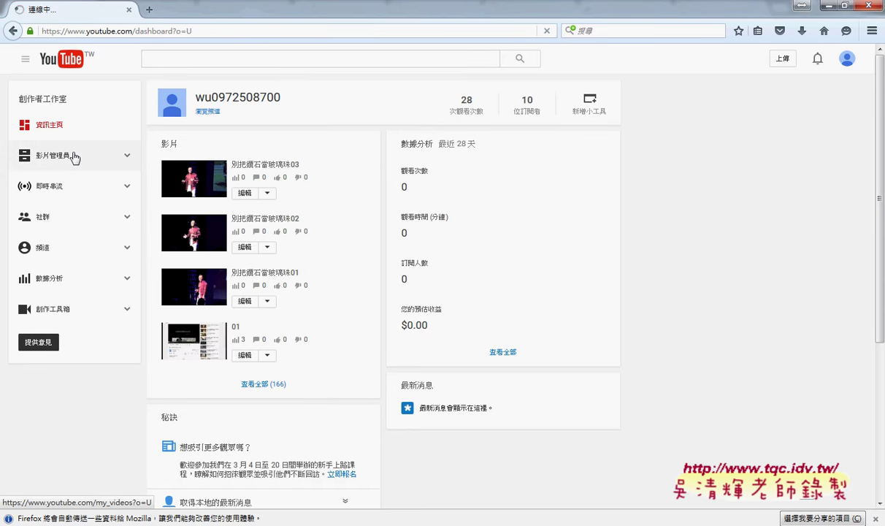